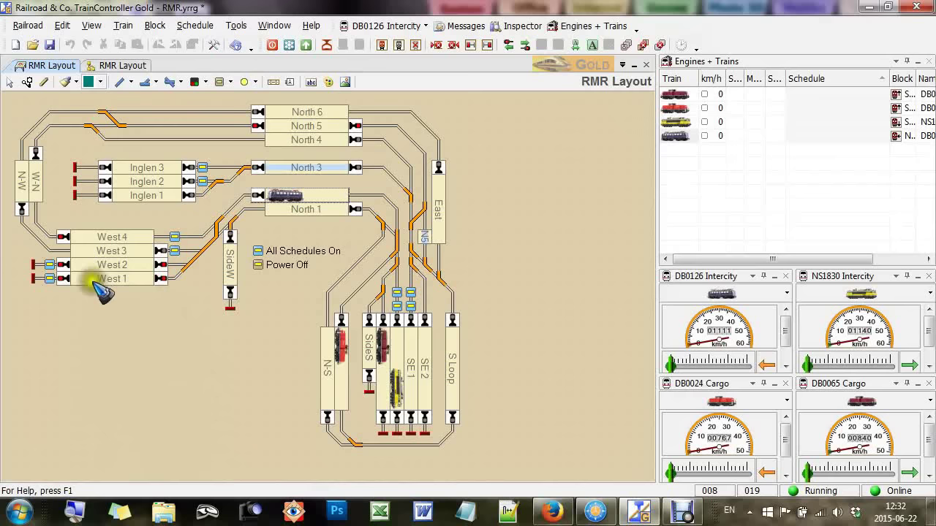
# Step: Use AutoTrain to send the red cargo train from N-S to West 2
pyautogui.moveTo(182, 329)
pyautogui.mouseDown()
pyautogui.moveTo(138, 275)
pyautogui.moveTo(168, 318)
pyautogui.mouseUp()
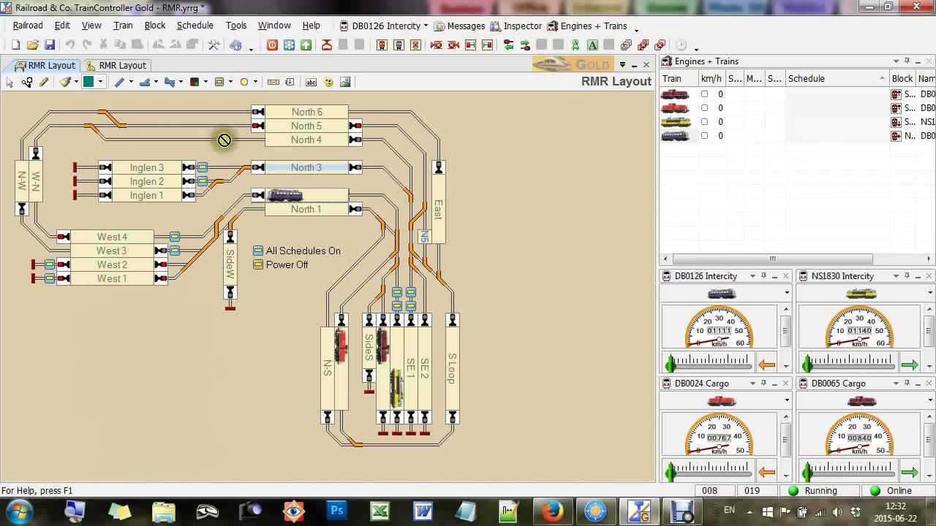
pyautogui.moveTo(168, 318)
pyautogui.mouseDown()
pyautogui.moveTo(272, 138)
pyautogui.moveTo(55, 132)
pyautogui.moveTo(26, 150)
pyautogui.moveTo(24, 208)
pyautogui.moveTo(68, 250)
pyautogui.moveTo(166, 255)
pyautogui.moveTo(239, 150)
pyautogui.moveTo(210, 124)
pyautogui.moveTo(53, 136)
pyautogui.moveTo(24, 230)
pyautogui.moveTo(168, 248)
pyautogui.moveTo(217, 371)
pyautogui.mouseUp()
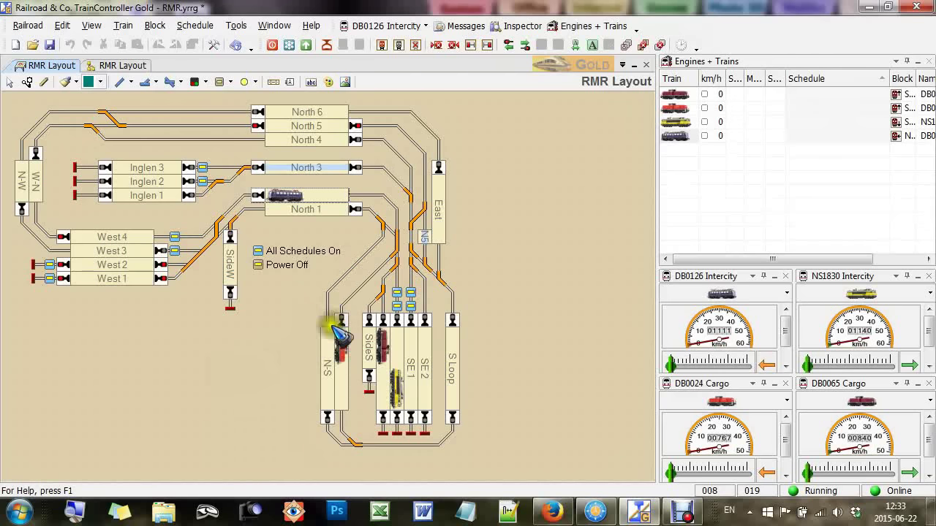
pyautogui.moveTo(338, 333); pyautogui.dragTo(376, 247)
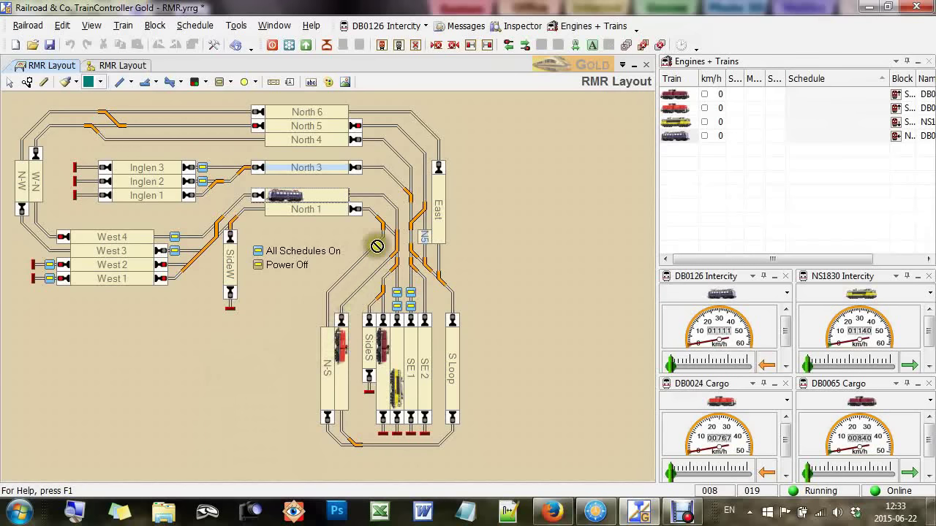
pyautogui.moveTo(376, 247)
pyautogui.mouseDown()
pyautogui.moveTo(88, 274)
pyautogui.moveTo(292, 223)
pyautogui.mouseUp()
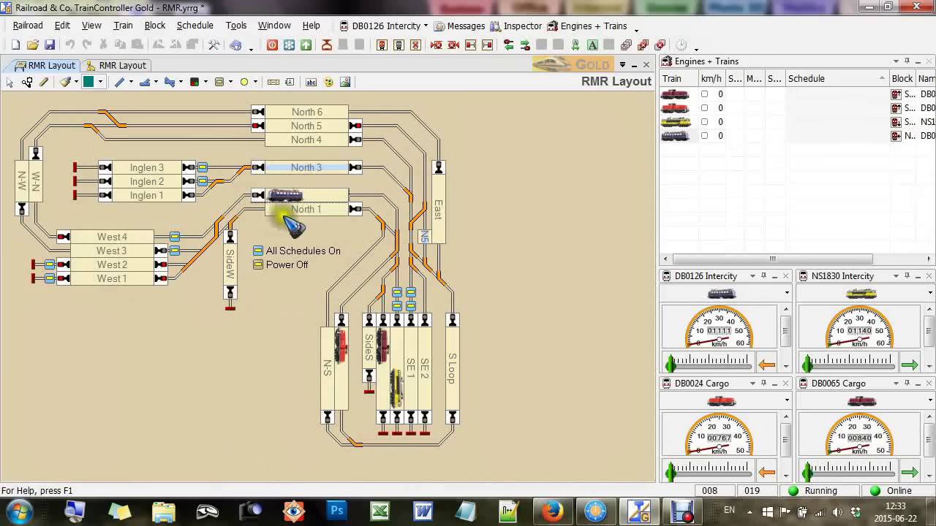
pyautogui.moveTo(292, 223)
pyautogui.mouseDown()
pyautogui.moveTo(103, 285)
pyautogui.moveTo(175, 334)
pyautogui.mouseUp()
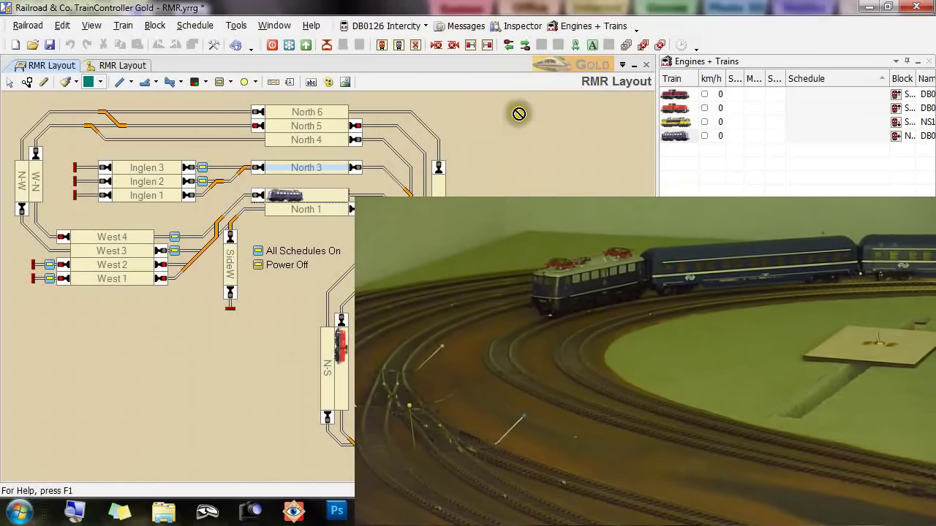
pyautogui.click(575, 47)
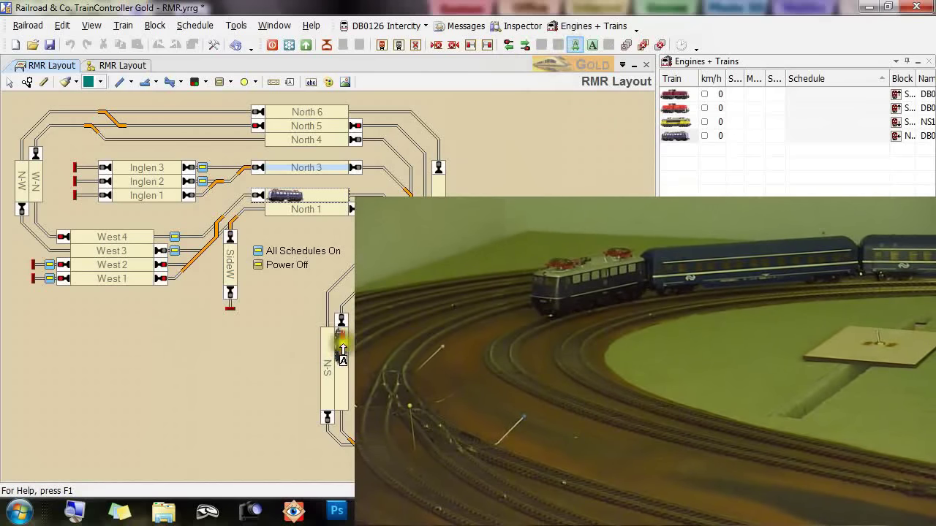
pyautogui.moveTo(340, 343); pyautogui.dragTo(112, 265)
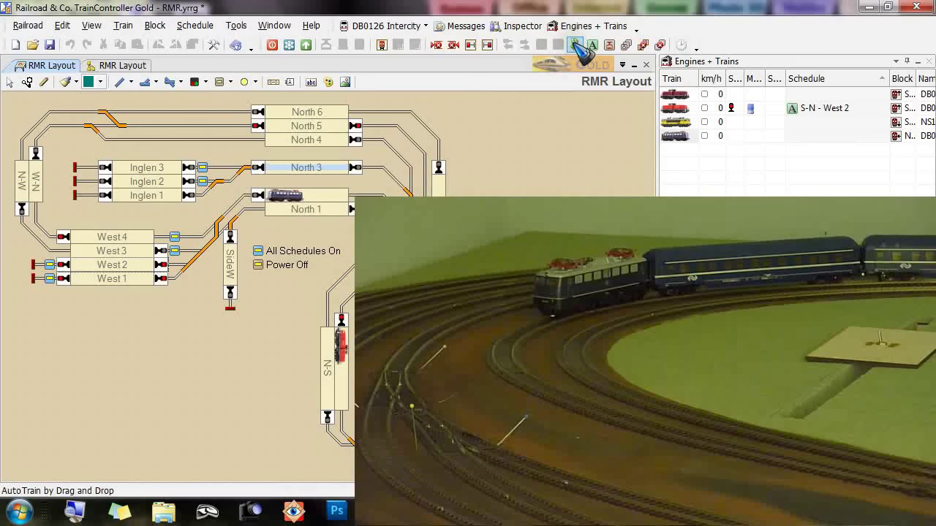
# Step: Use AutoTrain to send the blue intercity from North 2 to West 1
pyautogui.moveTo(575, 46); pyautogui.dragTo(89, 281)
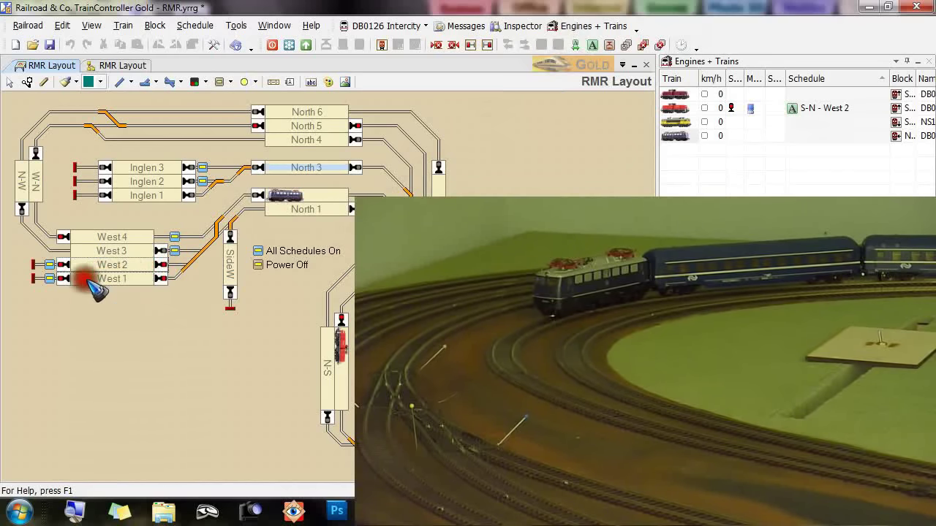
pyautogui.moveTo(576, 45); pyautogui.dragTo(289, 196)
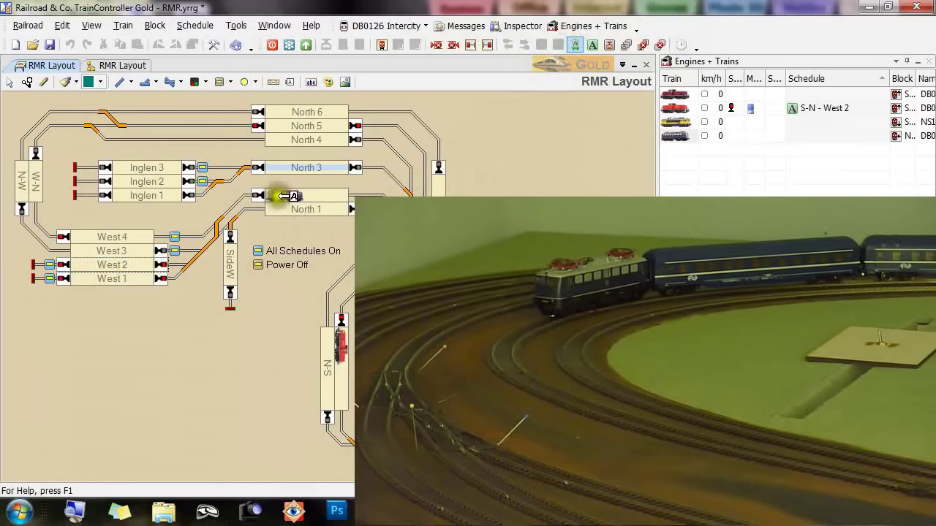
pyautogui.moveTo(288, 196); pyautogui.dragTo(84, 279)
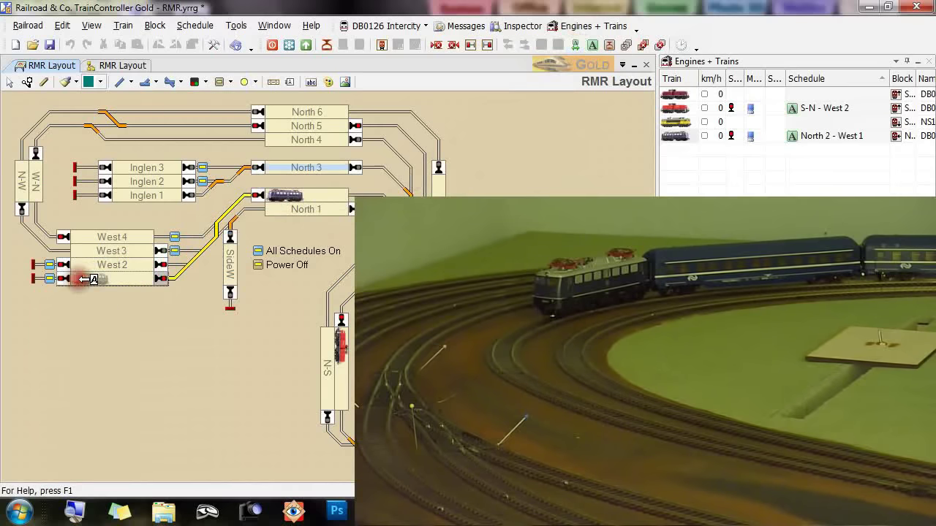